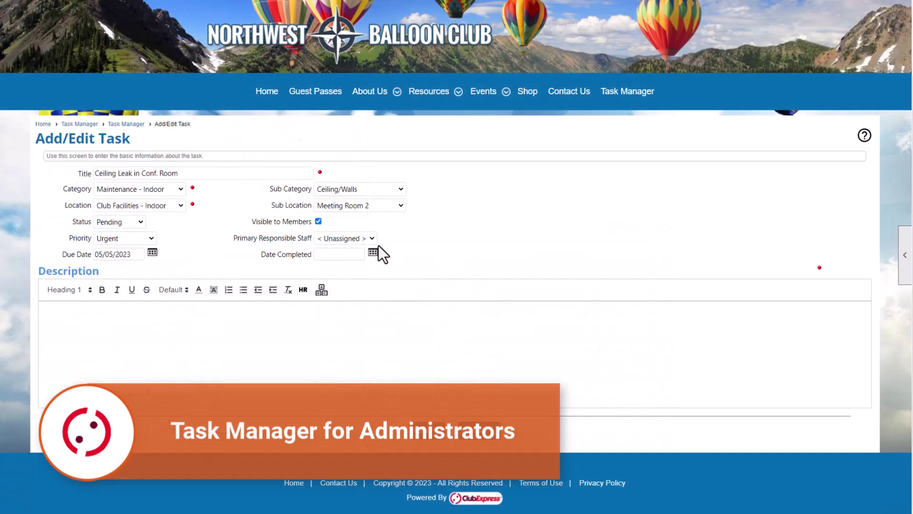
Assign a staff member as the primary responsible staff of the "Ceiling Leak in Conf. Room" task
left_click(371, 241)
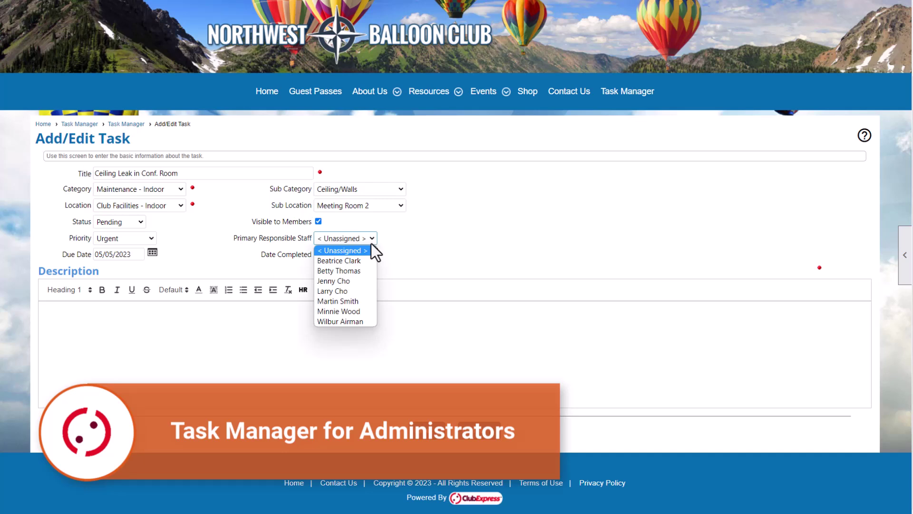
left_click(364, 290)
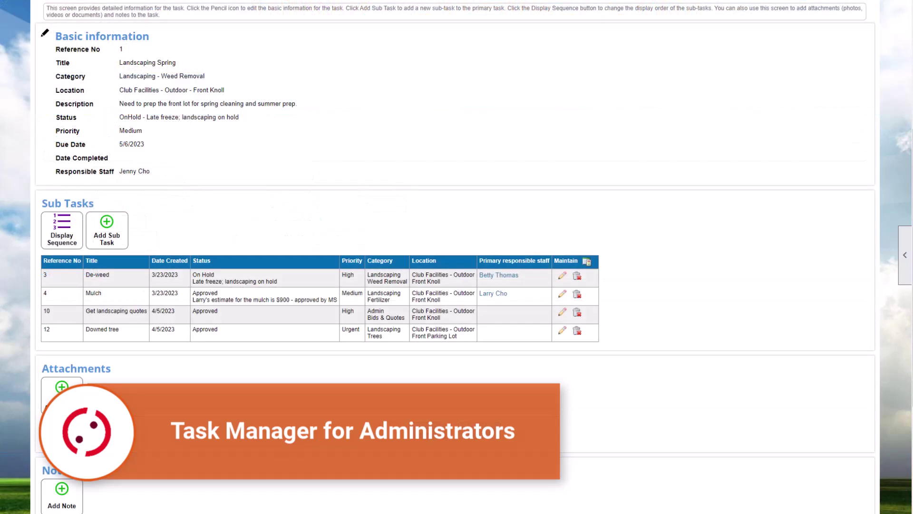
Add the task note "Weekend of 4/21 we had a late freeze; holding off on further work until temperatures warm. We have bids ready to go."
scroll(455, 256, "down", 3)
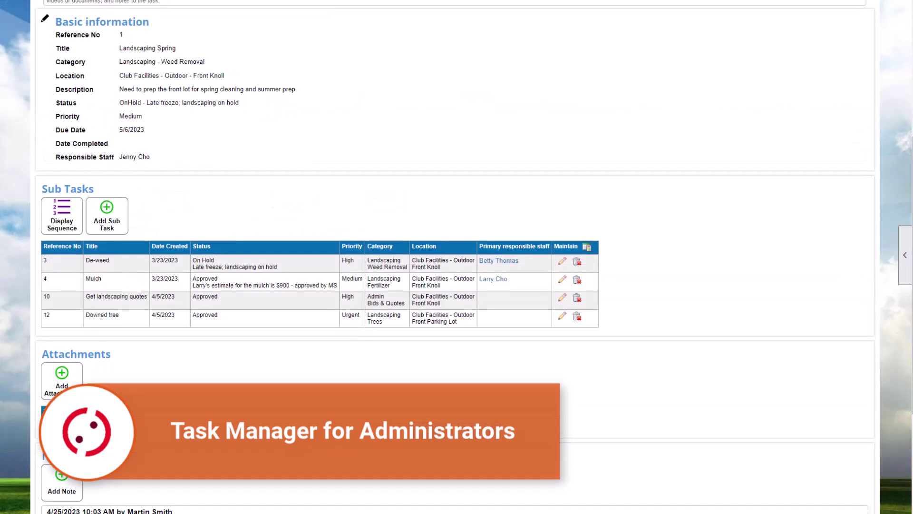
scroll(455, 257, "down", 2)
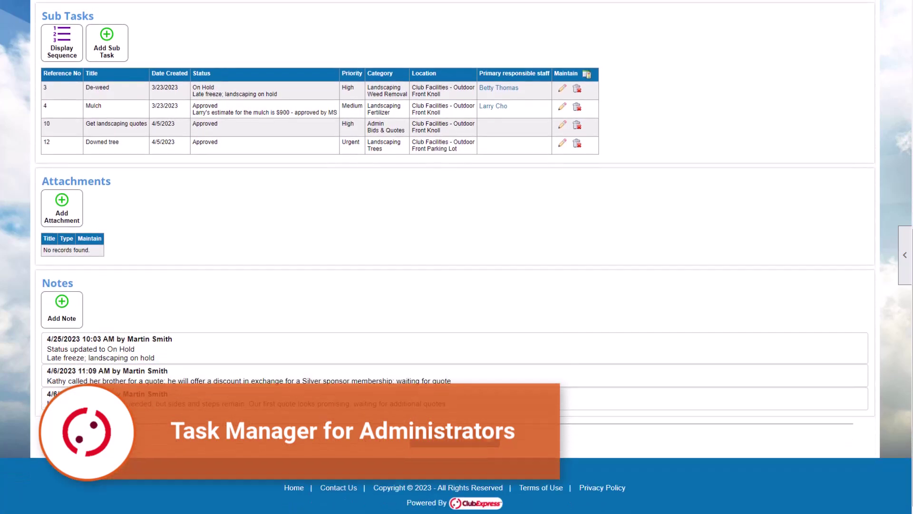
left_click(52, 316)
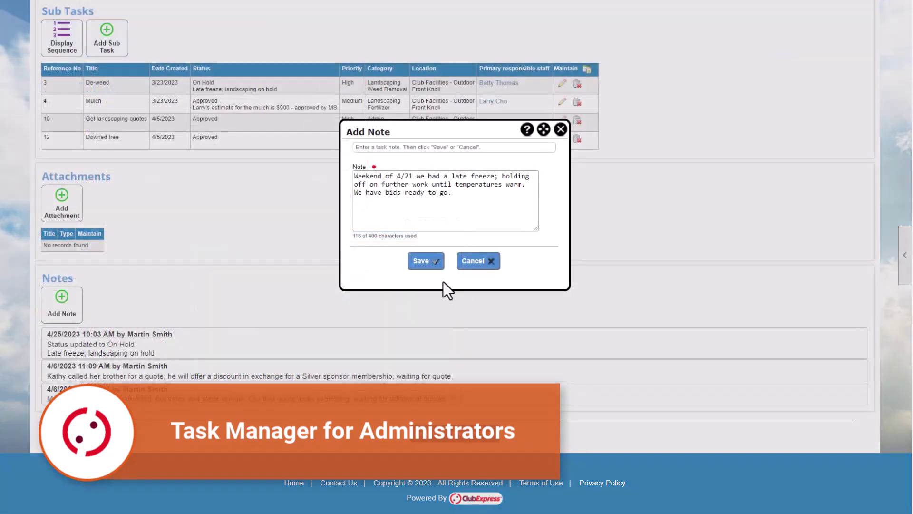
left_click(433, 264)
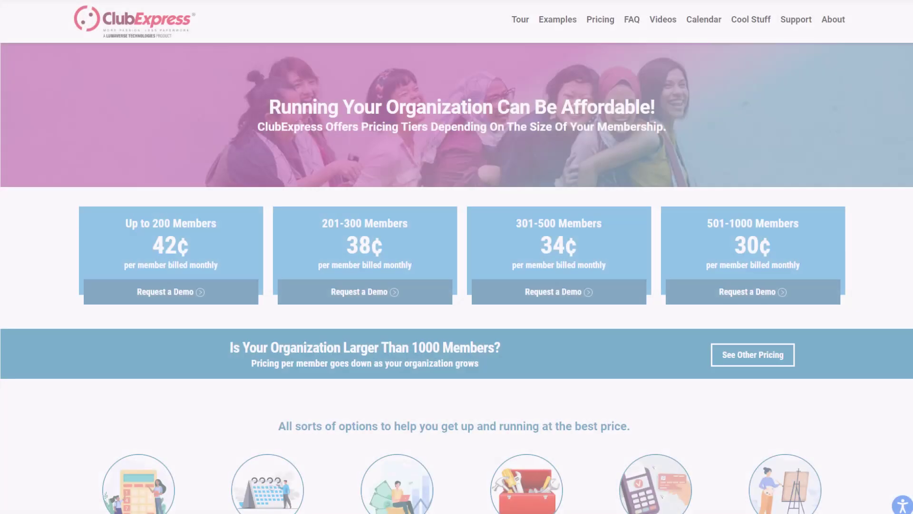
scroll(457, 257, "down", 4)
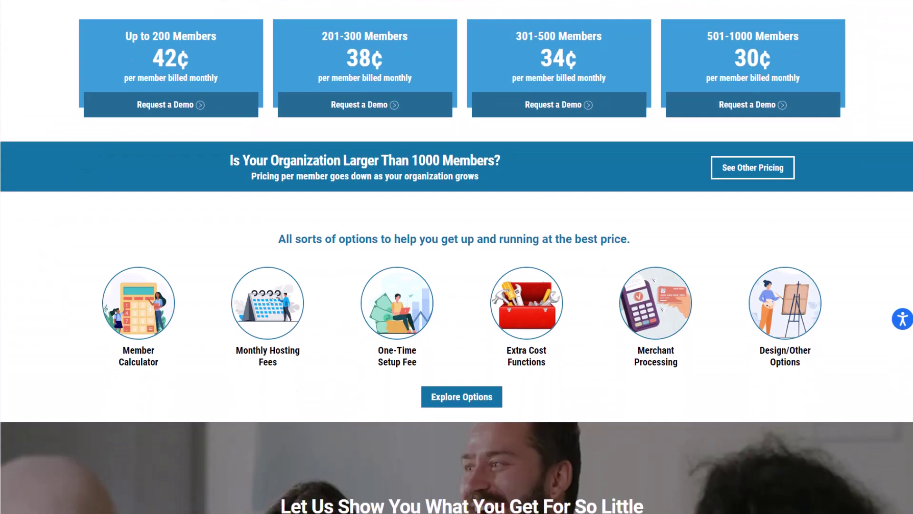
scroll(457, 257, "down", 2)
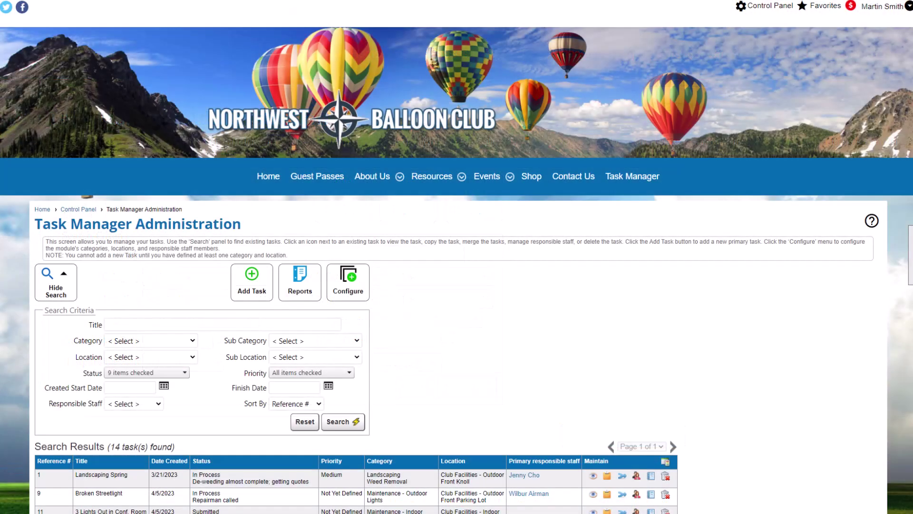
scroll(456, 256, "down", 5)
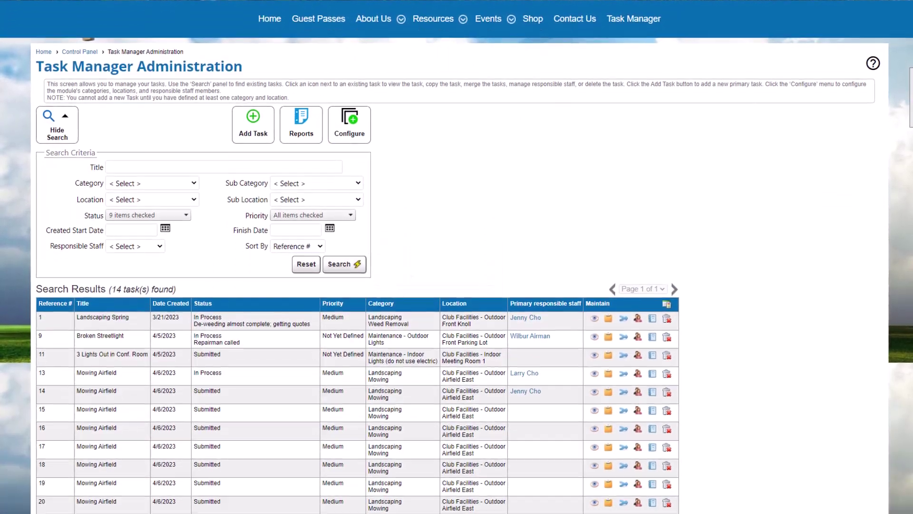
scroll(456, 257, "down", 2)
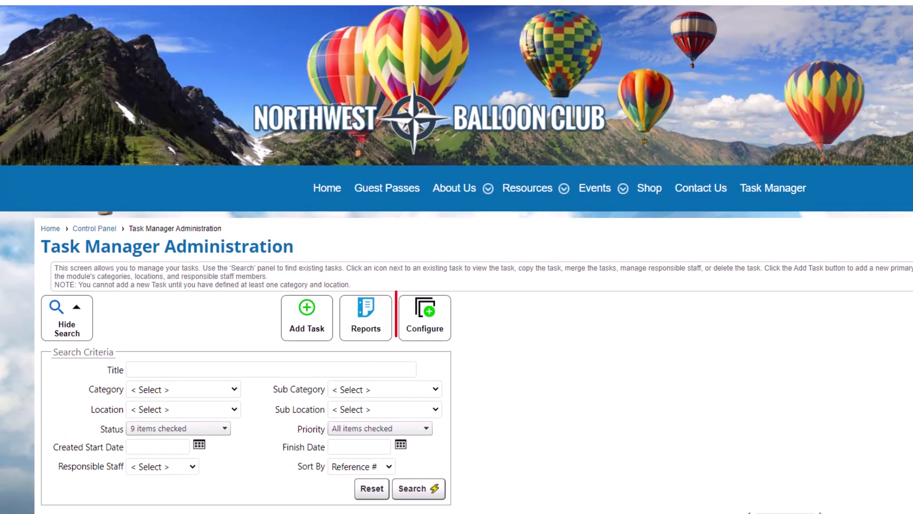
Open the Responsible Staff configuration and add a club member as new task manager staff, saving the entry
left_click(447, 333)
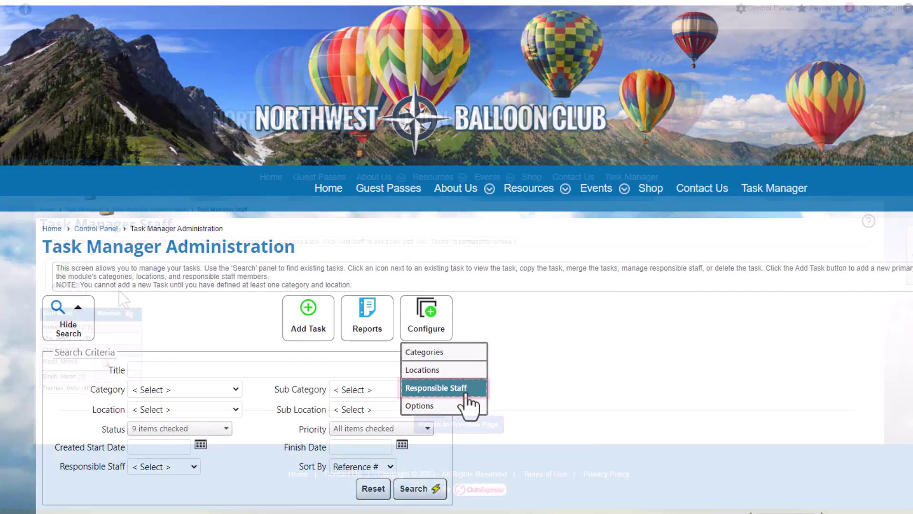
left_click(465, 393)
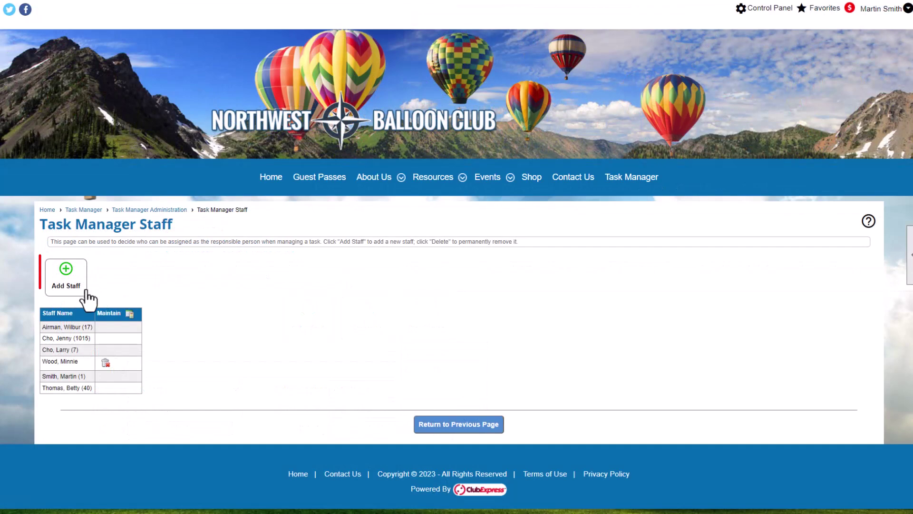
left_click(75, 289)
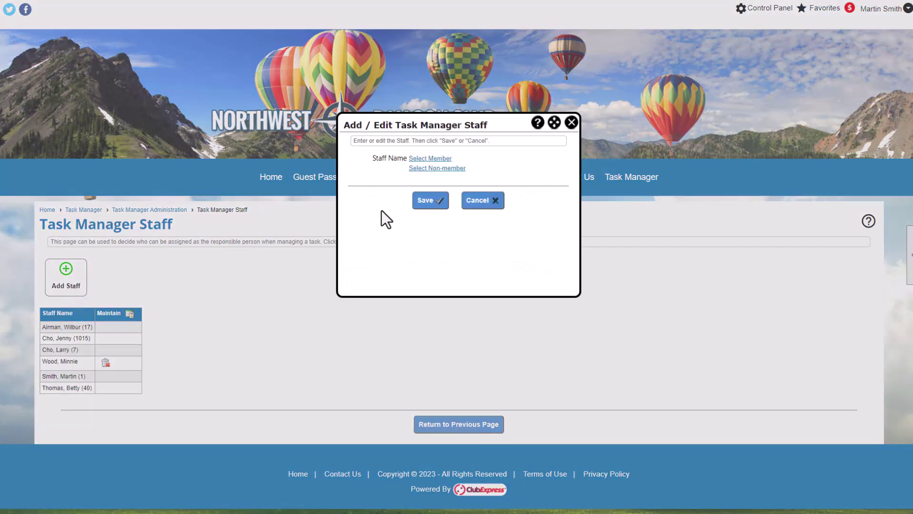
left_click(447, 159)
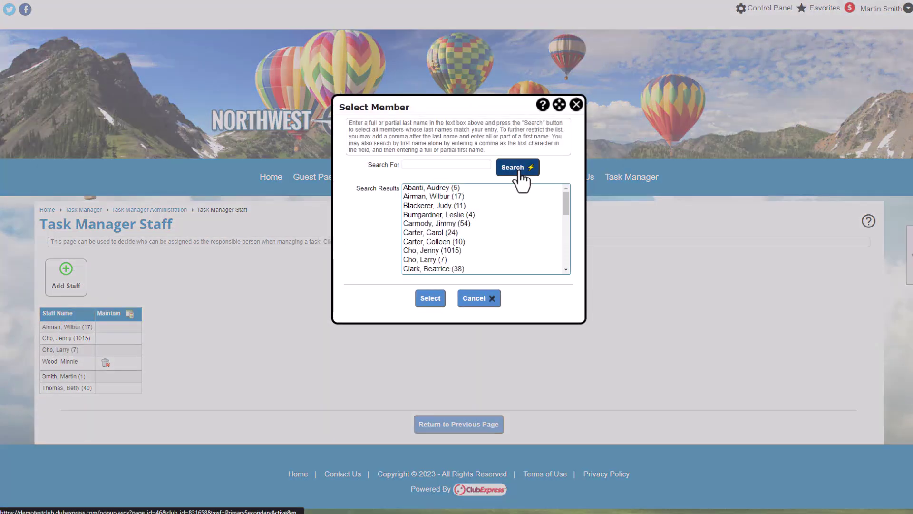
left_click(451, 269)
left_click(430, 298)
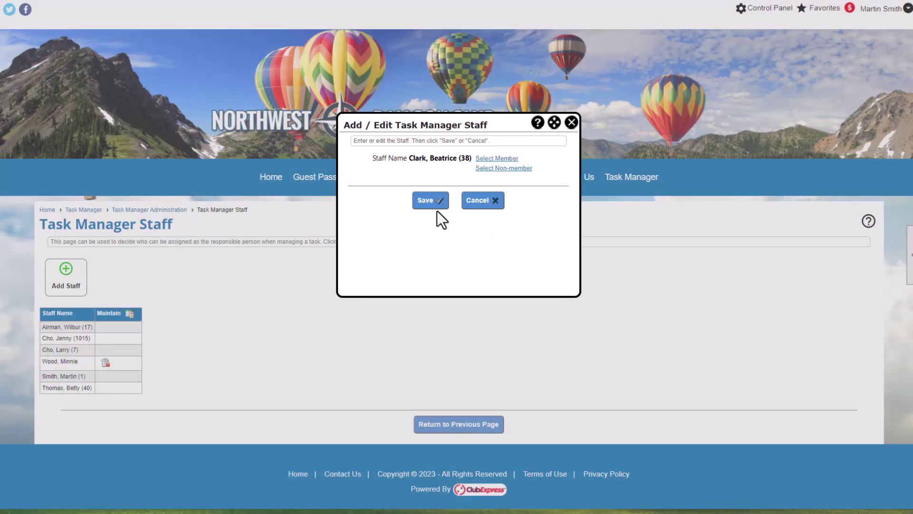
left_click(433, 203)
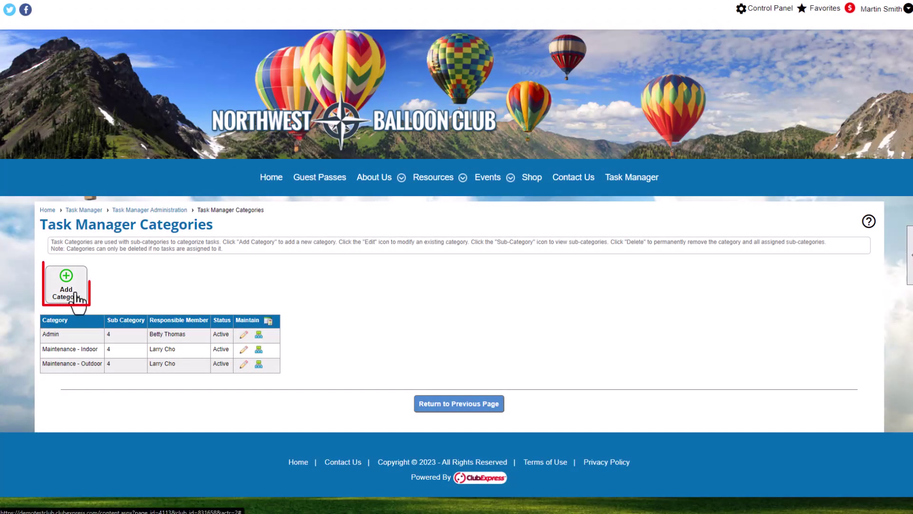
Add a task category named Landscaping and choose its responsible member
left_click(80, 293)
type("Landscaping")
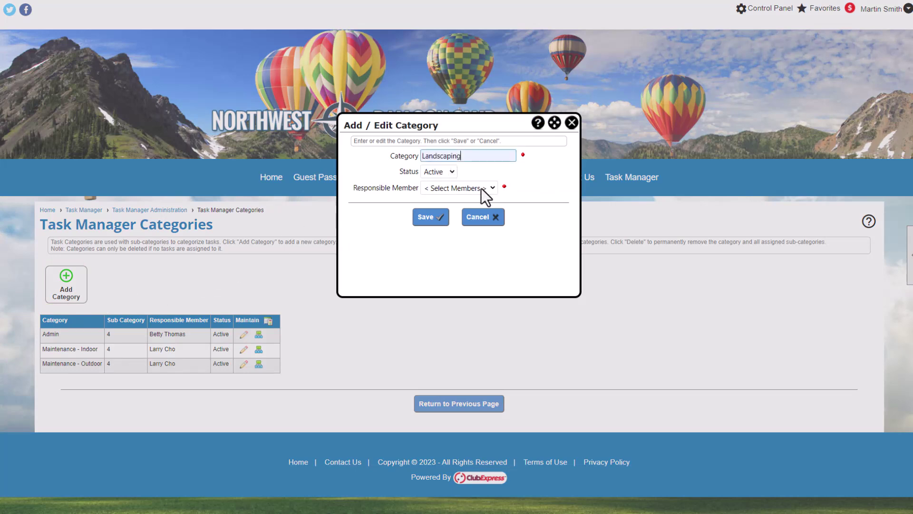
left_click(481, 188)
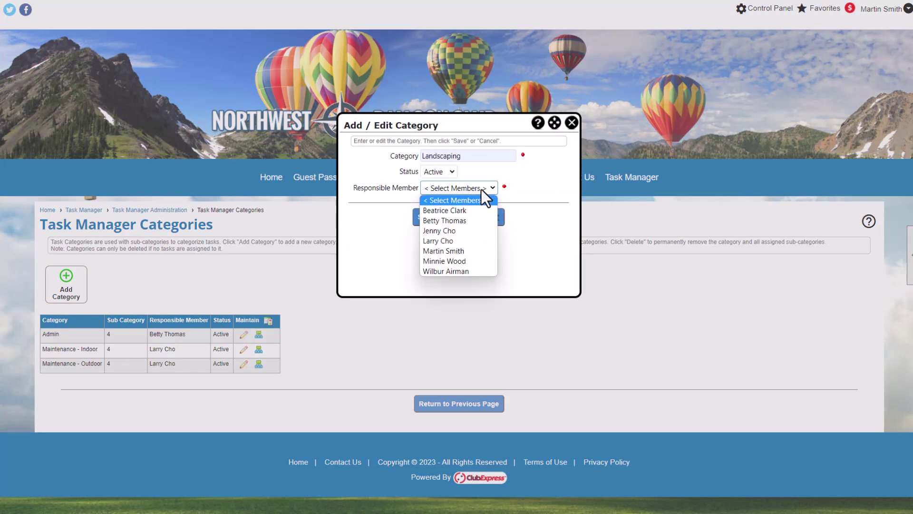
left_click(455, 231)
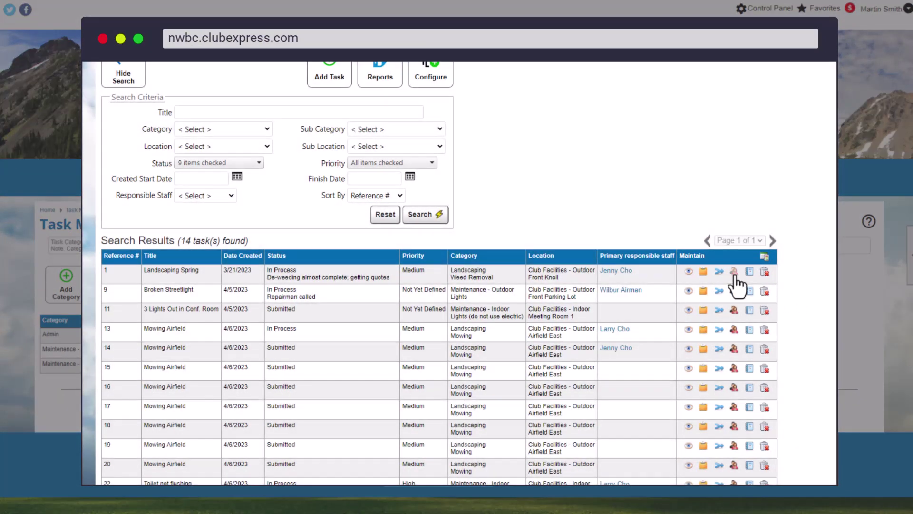
left_click(734, 275)
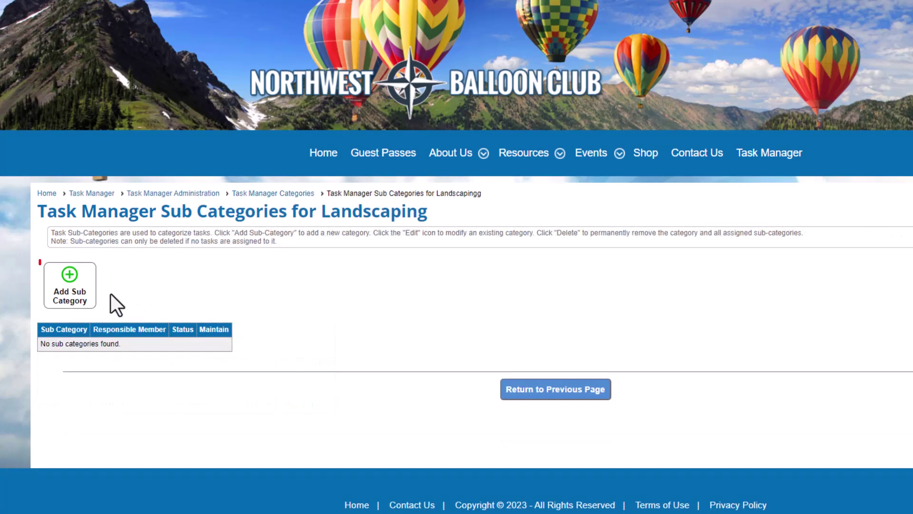
Add a Sprinklers sub-category to Landscaping with a responsible member and save it
left_click(72, 291)
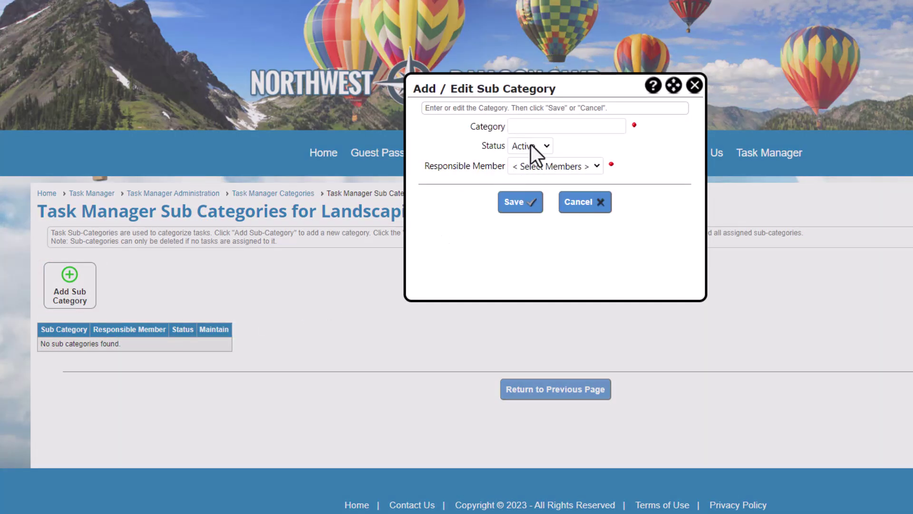
type("Sprinklers")
left_click(573, 169)
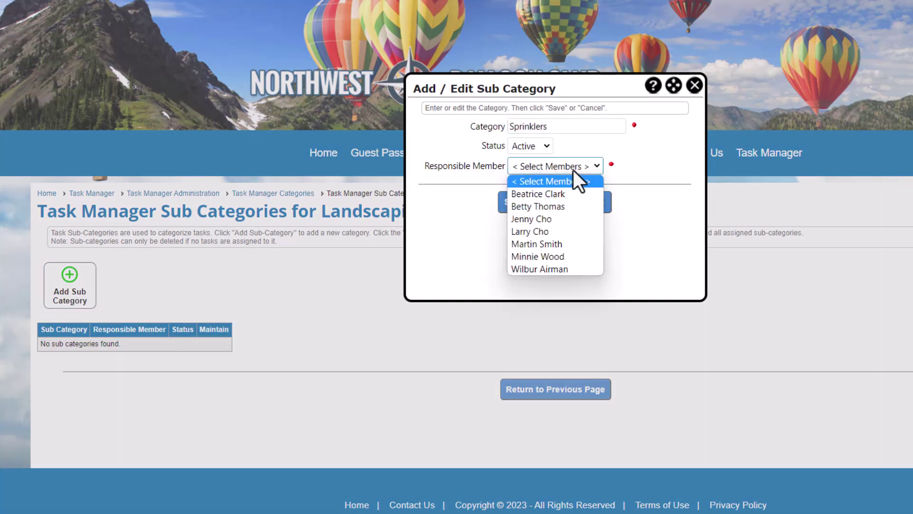
left_click(537, 256)
left_click(536, 209)
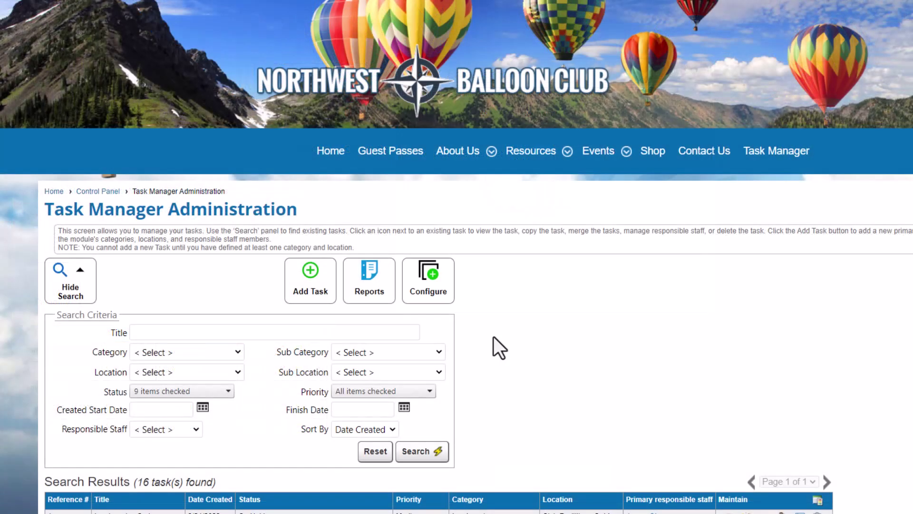
left_click(444, 291)
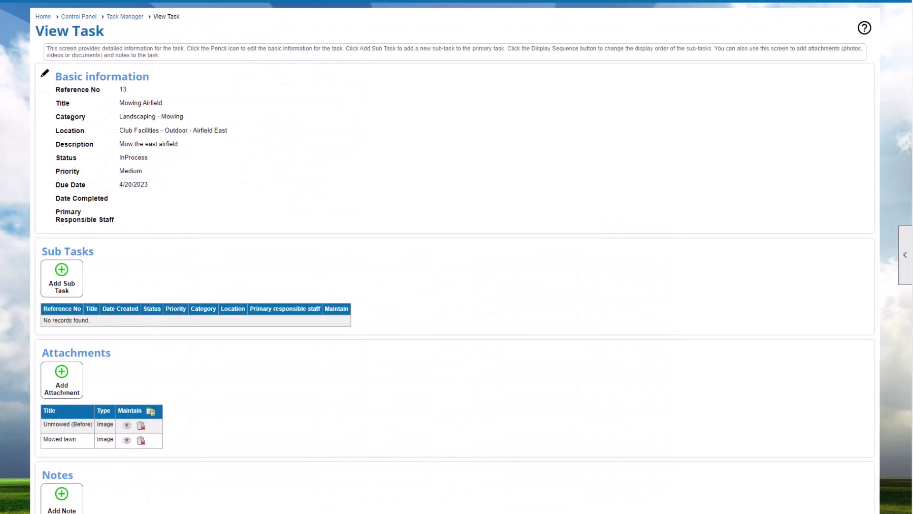
scroll(454, 256, "down", 3)
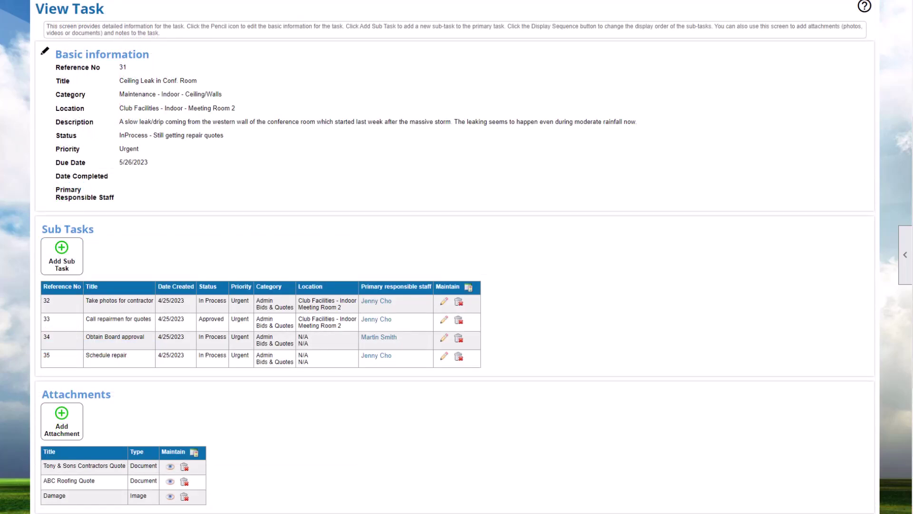
scroll(455, 257, "down", 5)
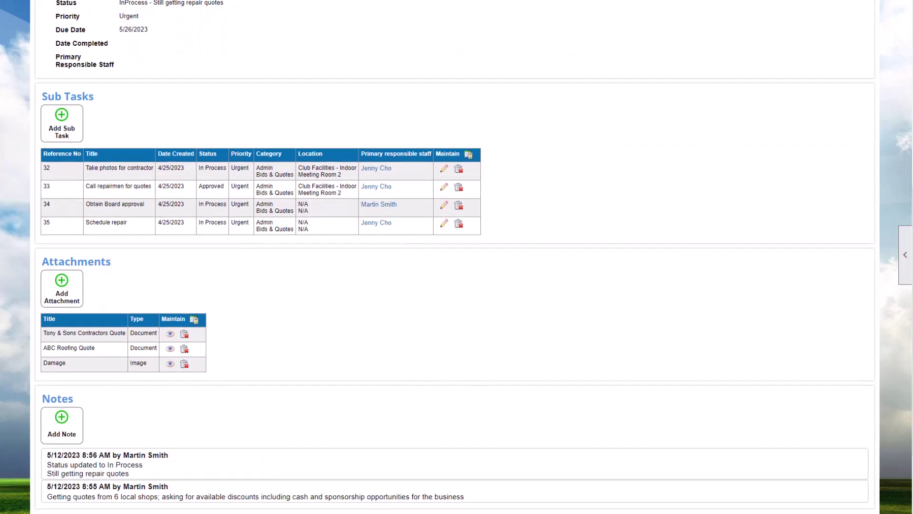
scroll(454, 257, "down", 2)
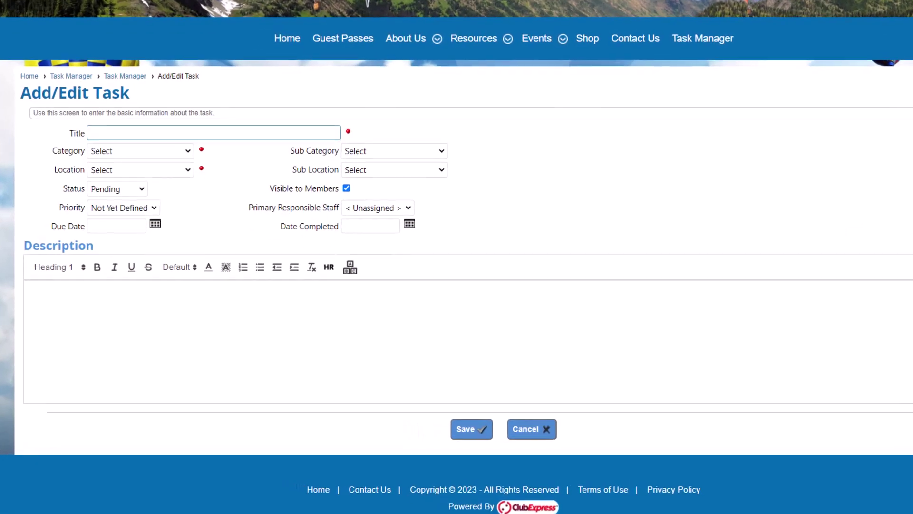
Enter the new task "Ceiling Leak in Conf. Room" with Urgent priority, due date 05/05/2023 and a primary responsible staff member
type("Ceiling Leak in Conf. Room")
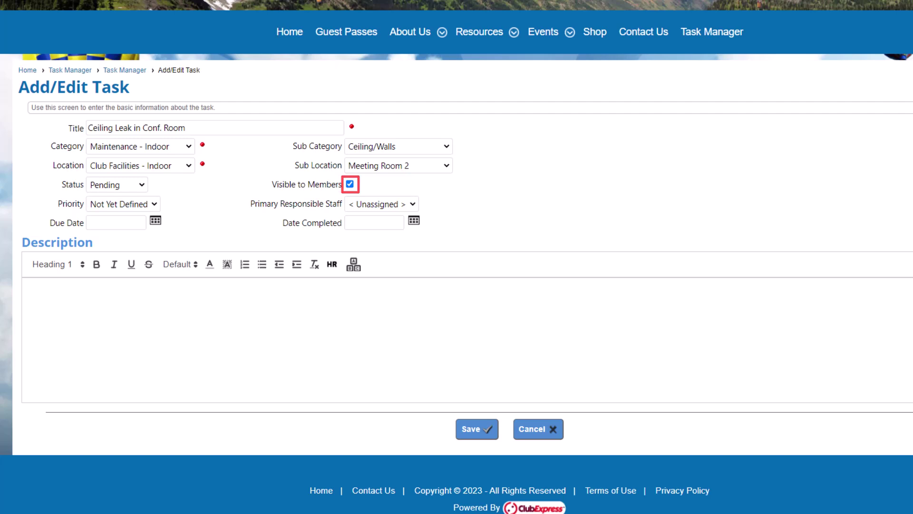
left_click(156, 207)
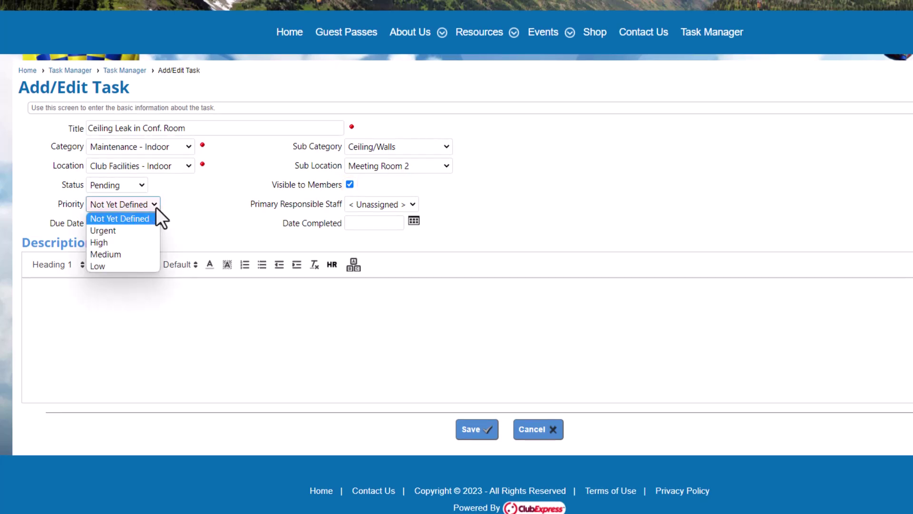
left_click(142, 230)
left_click(142, 228)
type("05/05/2023")
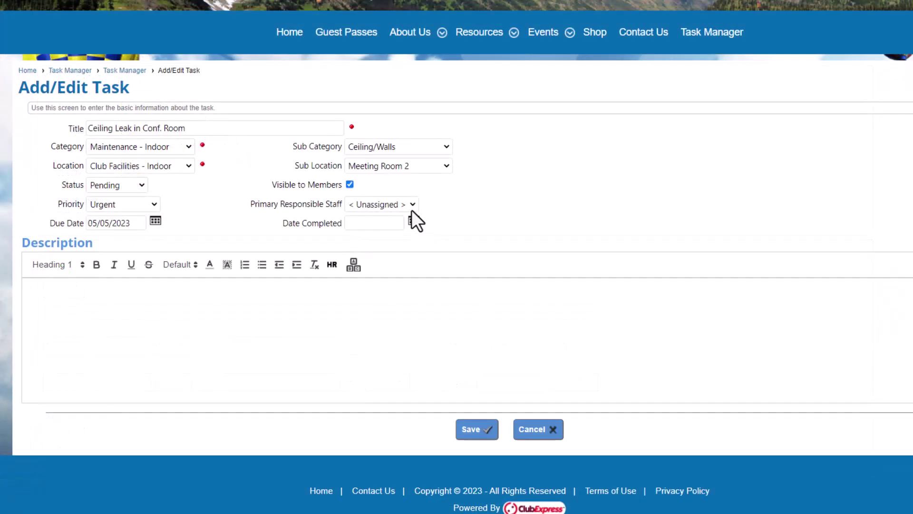
left_click(411, 206)
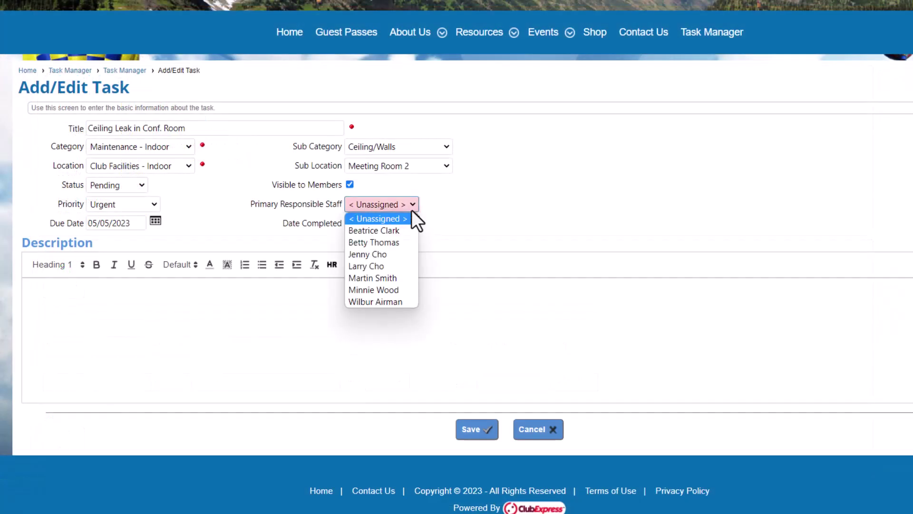
left_click(403, 264)
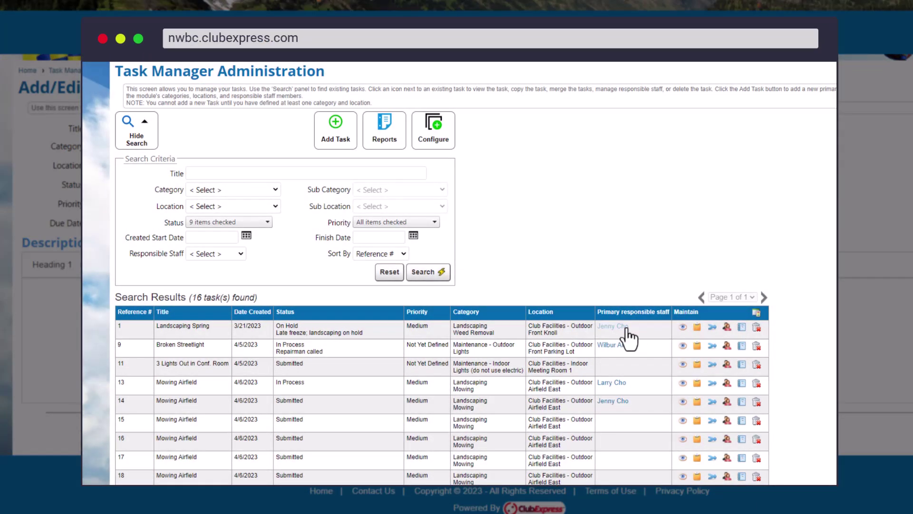
Open a task's responsible staff assignment, add one more available member to the selected staff, and save the change
left_click(627, 327)
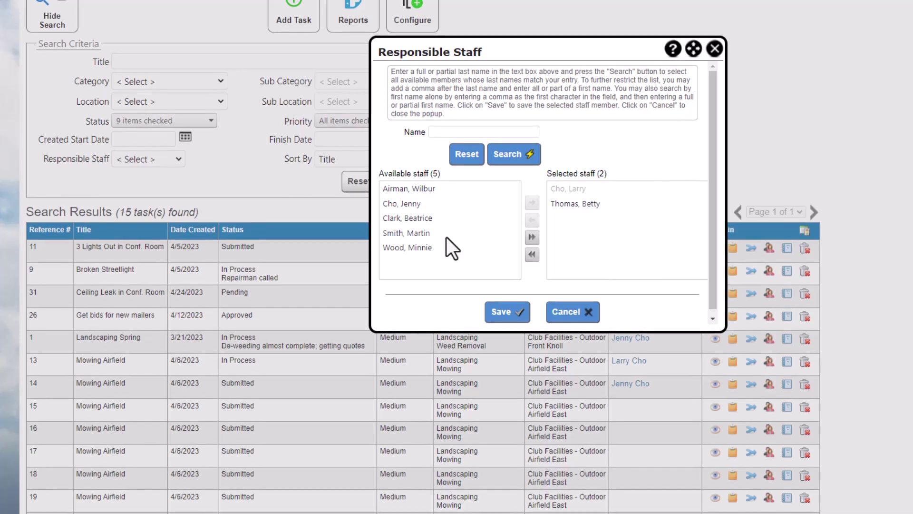
left_click(432, 207)
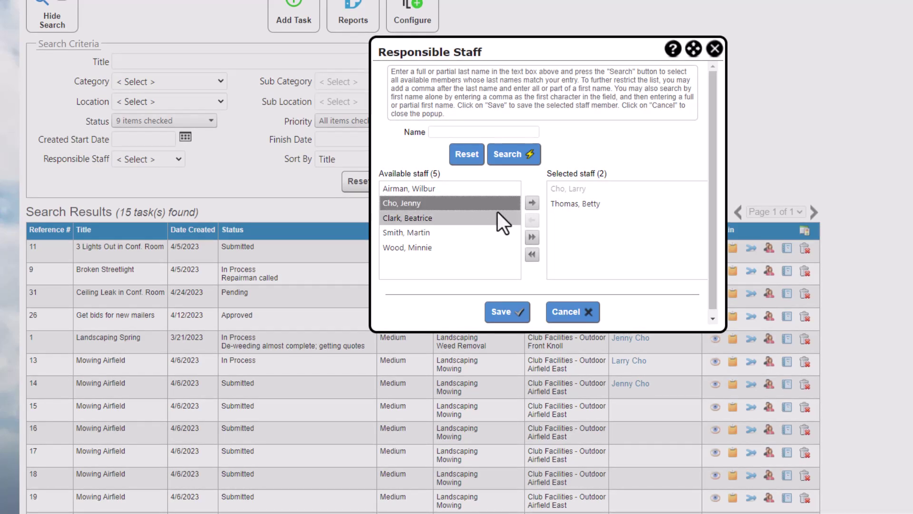
left_click(532, 205)
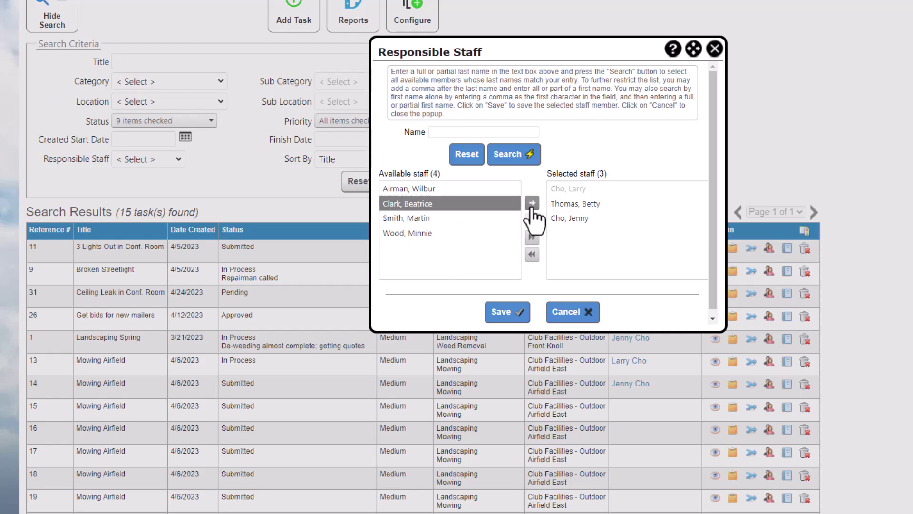
left_click(508, 312)
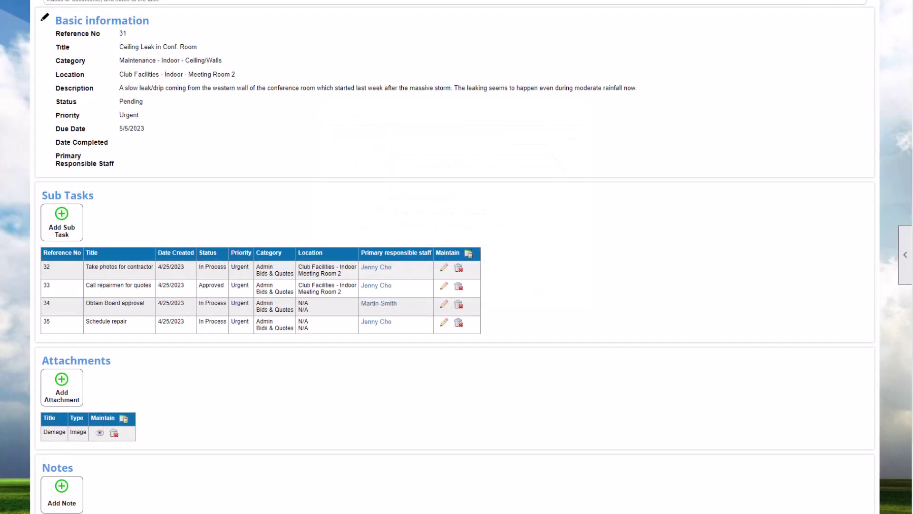
Leave the ceiling leak task and save Landscaping Spring as On Hold, due 05/06/2023, with the note "Late freeze; landscaping on hold"
scroll(454, 257, "down", 3)
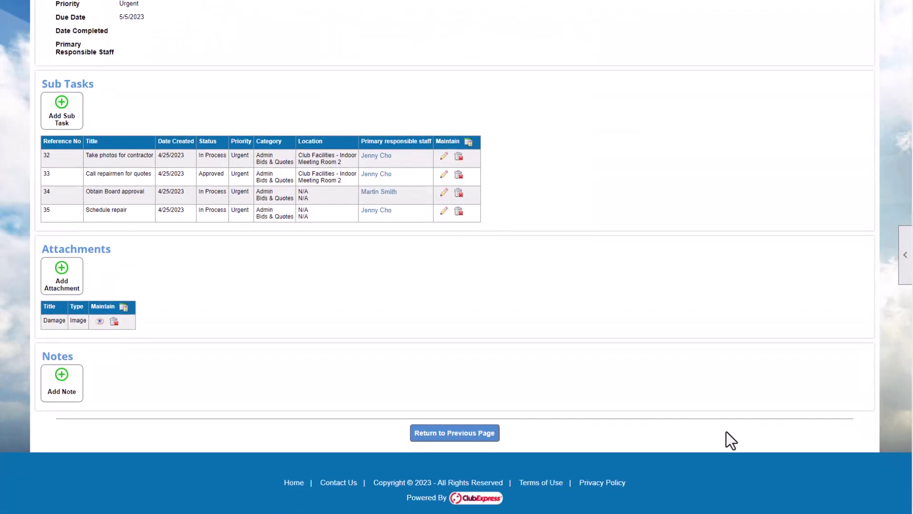
left_click(494, 438)
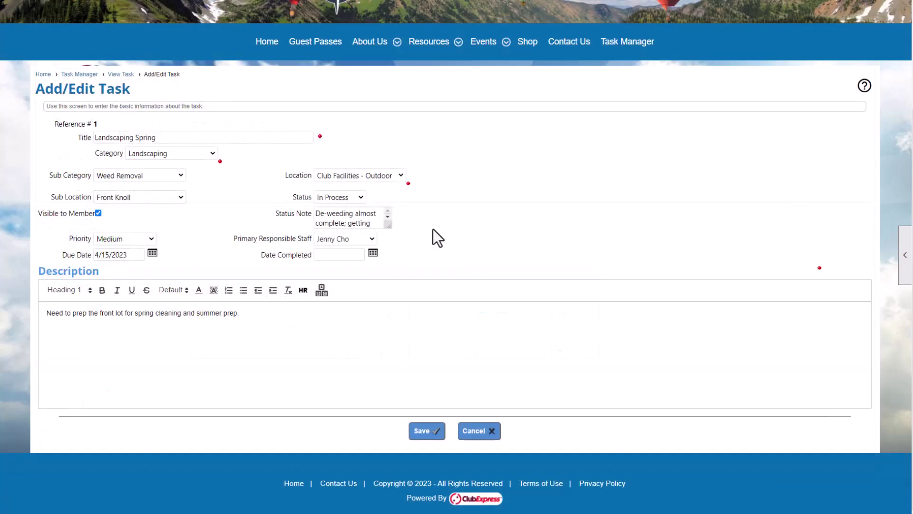
left_click(351, 199)
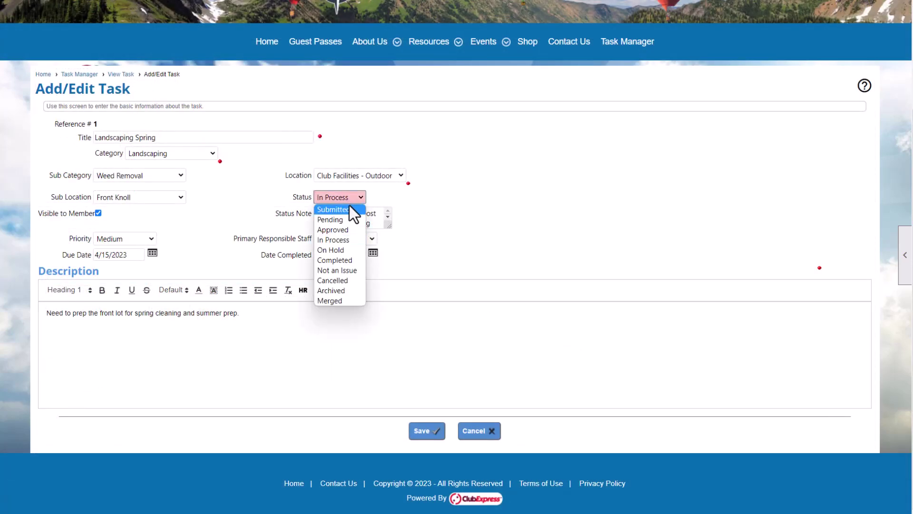
left_click(342, 251)
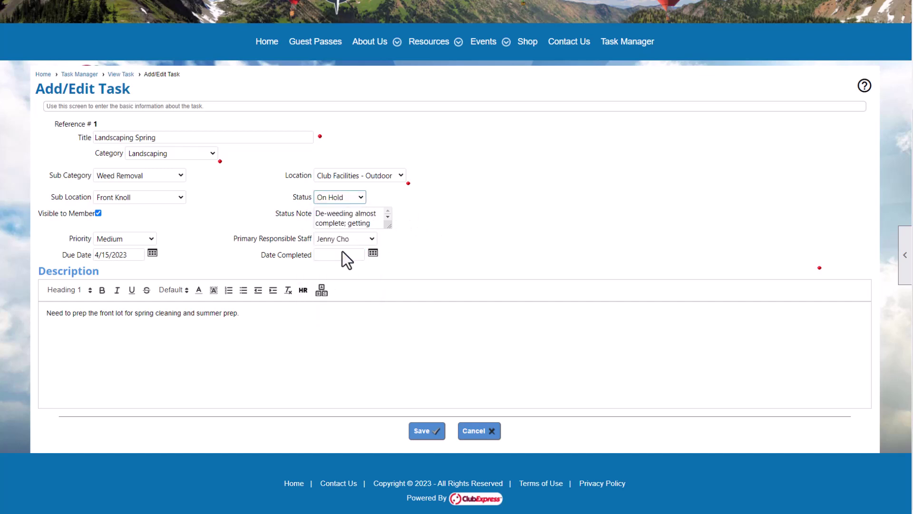
left_click(152, 254)
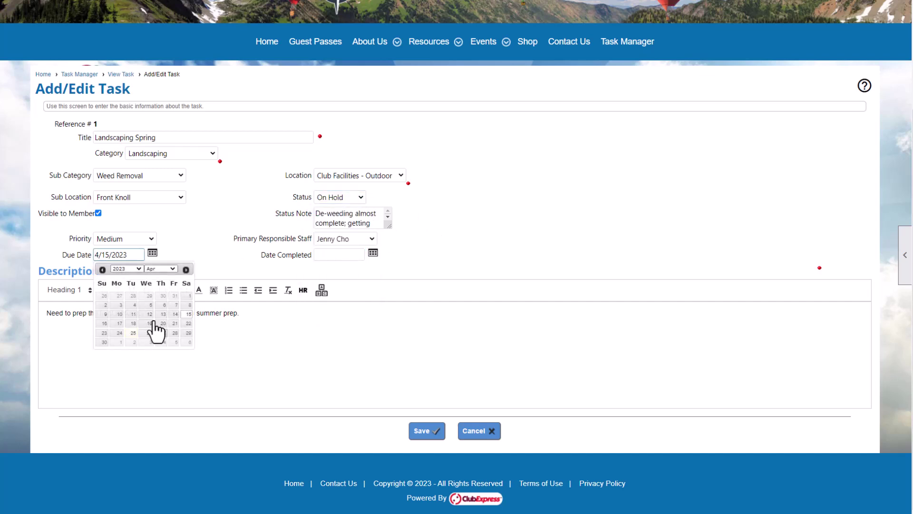
left_click(189, 342)
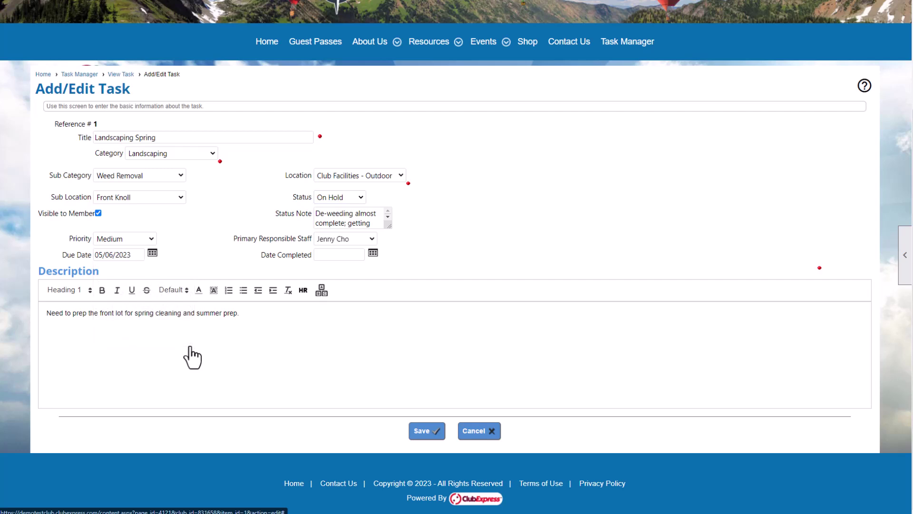
left_click(421, 431)
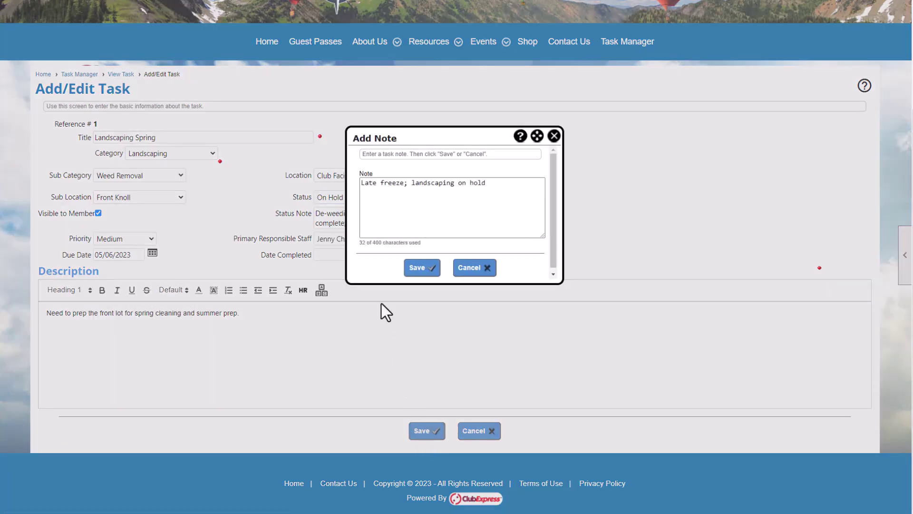
left_click(429, 271)
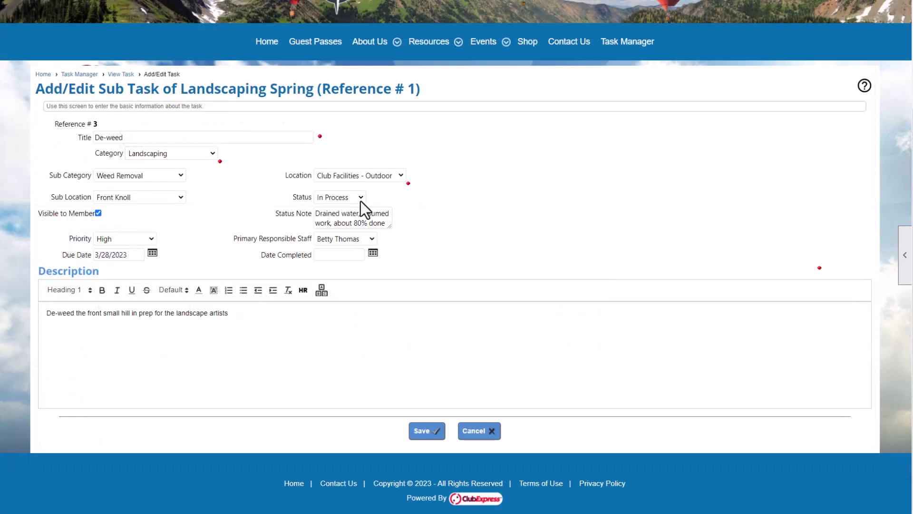
Set the De-weed sub-task's status to On Hold and save it with the note "Late freeze; landscaping on hold"
left_click(360, 197)
left_click(350, 261)
left_click(421, 439)
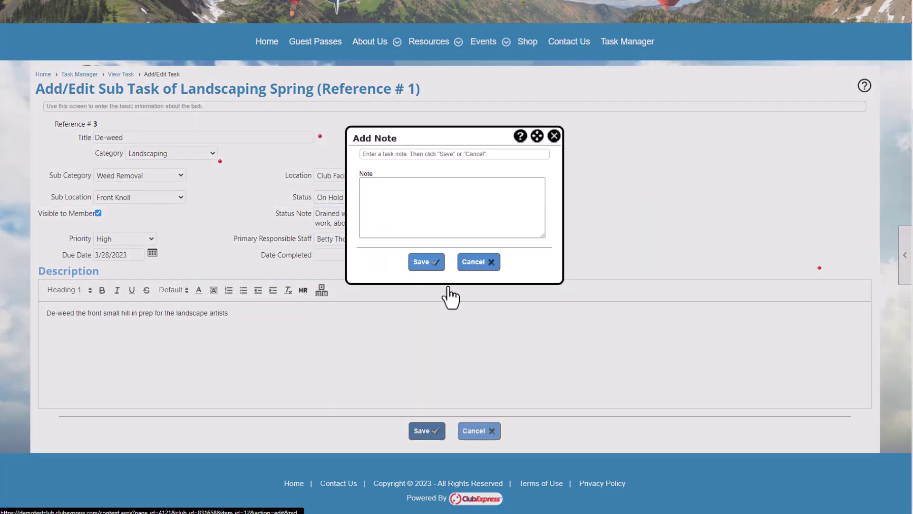
type("Late freeze; landscaping on hold")
left_click(423, 269)
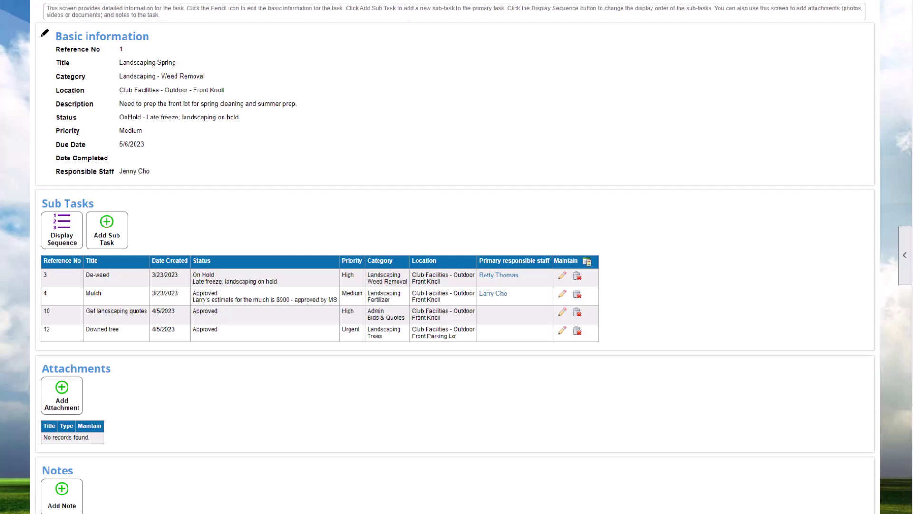
Add a Landscaping Spring note: "Weekend of 4/21 we had a late freeze; holding off on further work until temperatures warm. We have bids ready to go."
scroll(456, 257, "down", 4)
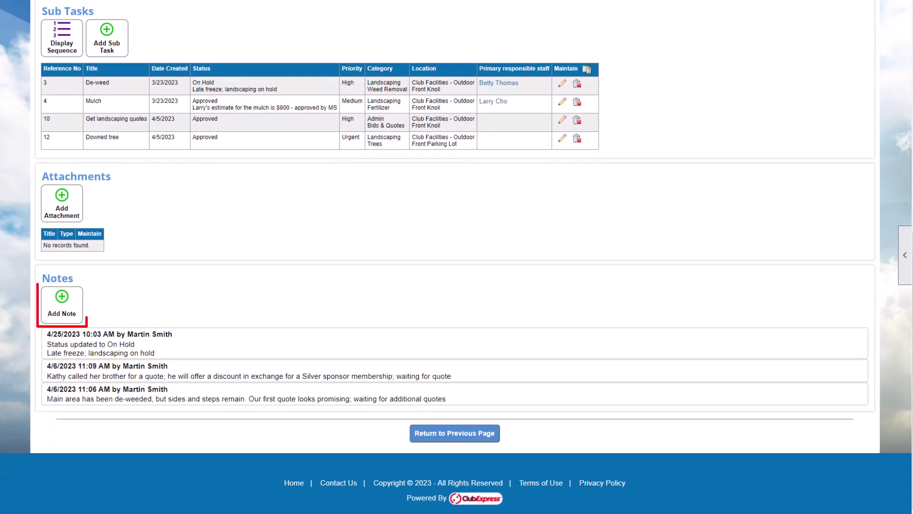
left_click(62, 305)
type("Weekend of 4/21 we had a late freeze; holding off on further work until temperatures warm.")
key("Return")
type("We have bids ready to go.")
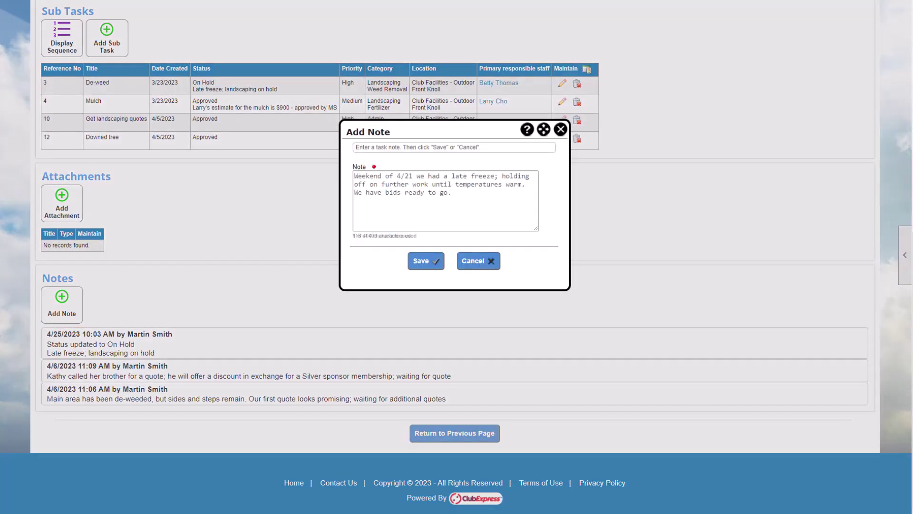
left_click(428, 262)
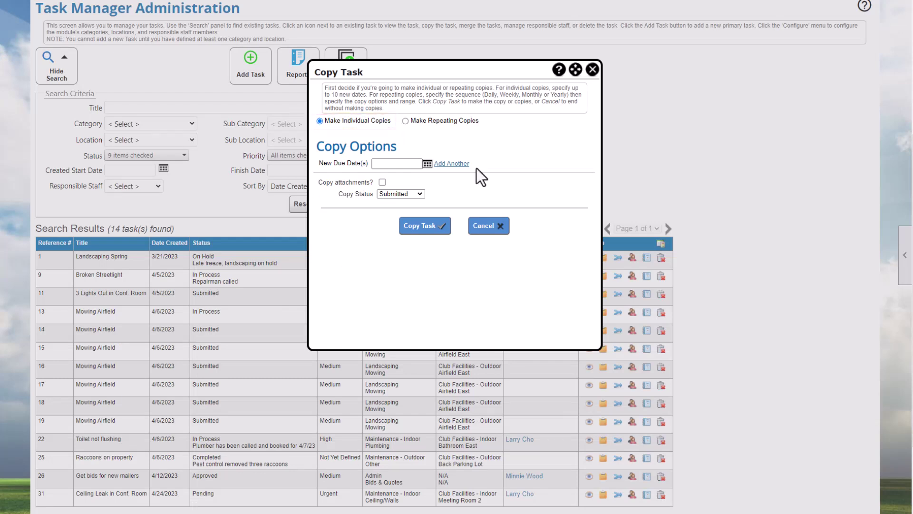
Copy the "Raccoons on property" task individually with due date 04/29/2023, attachments included and status In Process
left_click(464, 166)
left_click(415, 194)
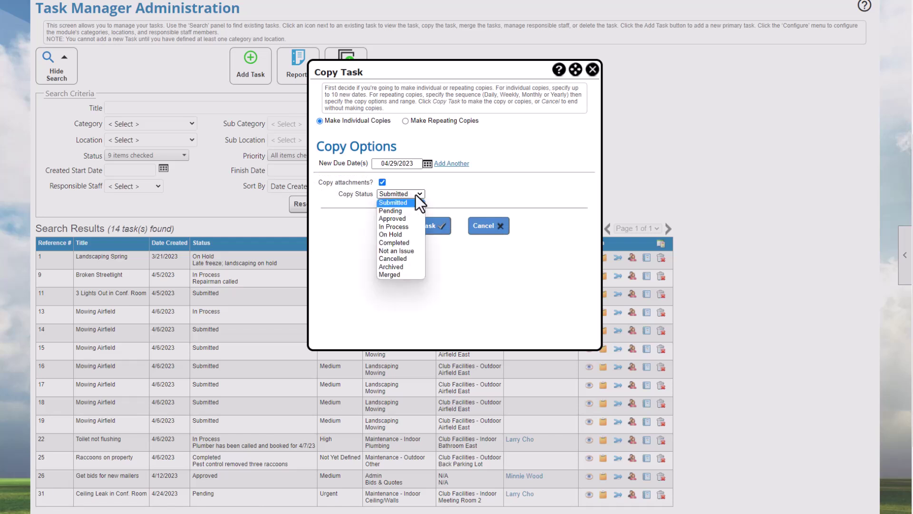
left_click(404, 226)
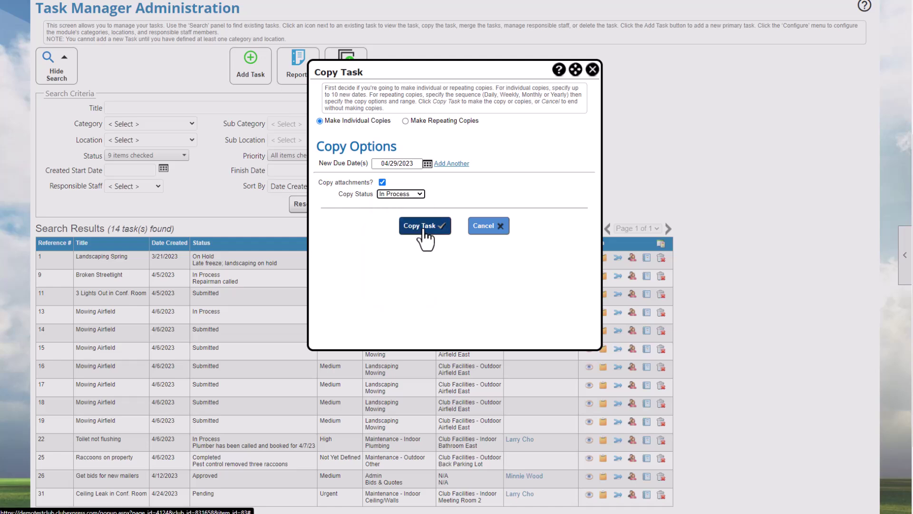
left_click(424, 228)
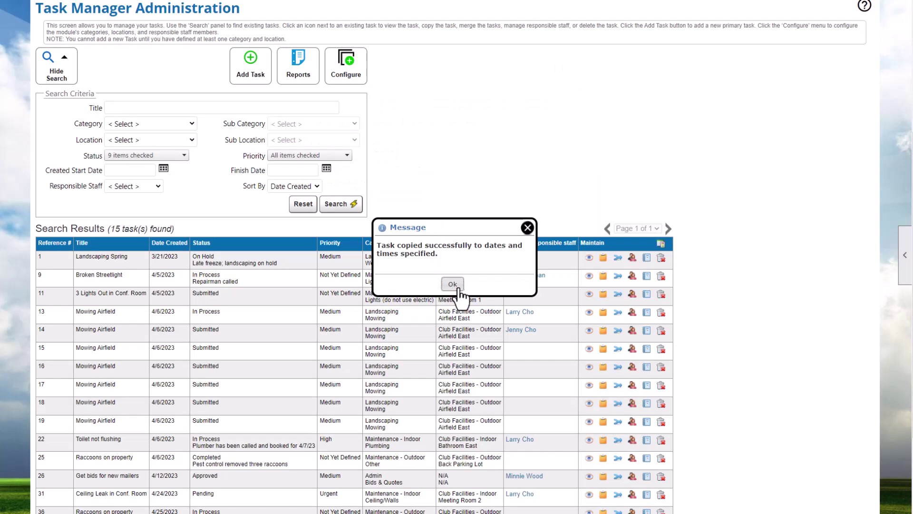
left_click(452, 284)
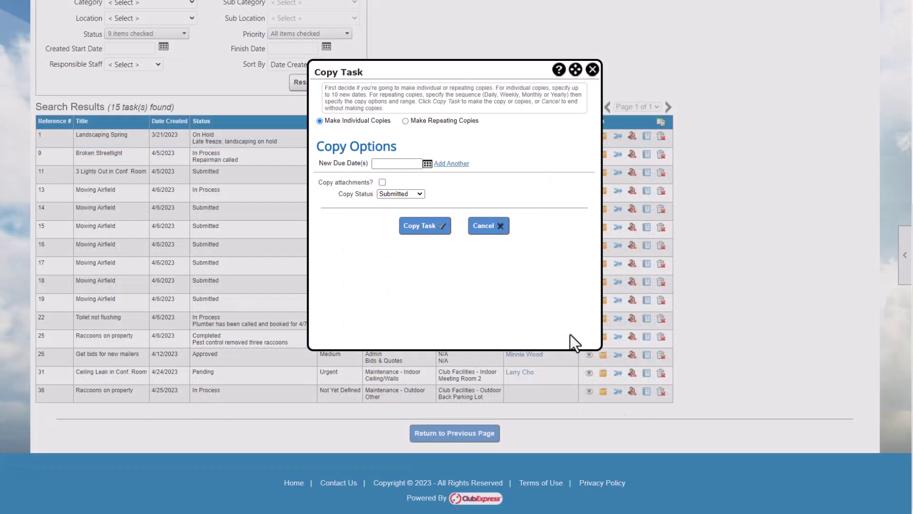
Switch the task copy to repeating copies to examine the repeat options
left_click(405, 121)
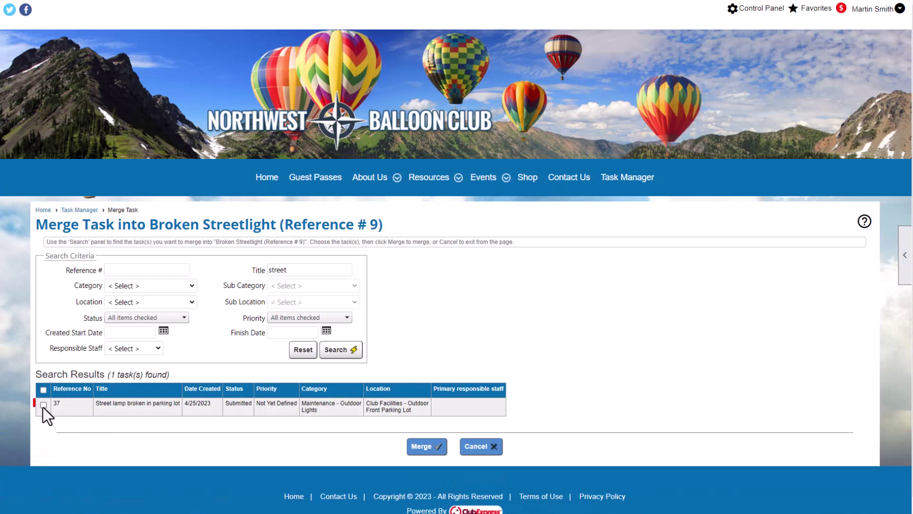
Merge the "Street lamp broken in parking lot" task into the Broken Streetlight task
left_click(43, 405)
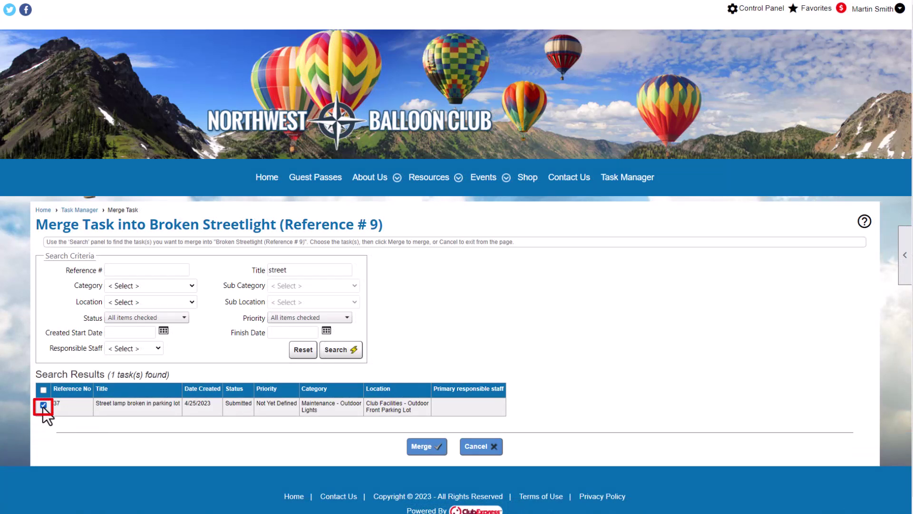
left_click(425, 457)
Open the Task Manager's Options configuration
mouse_move(362, 298)
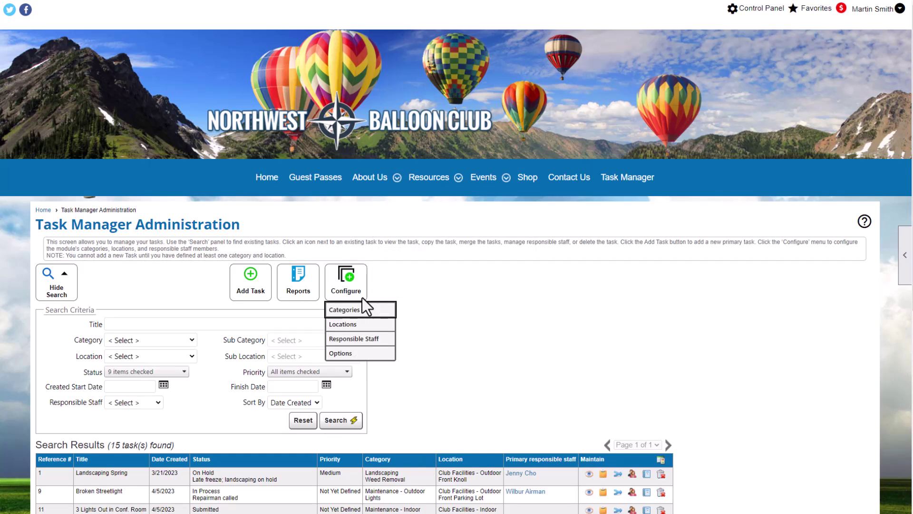
left_click(375, 354)
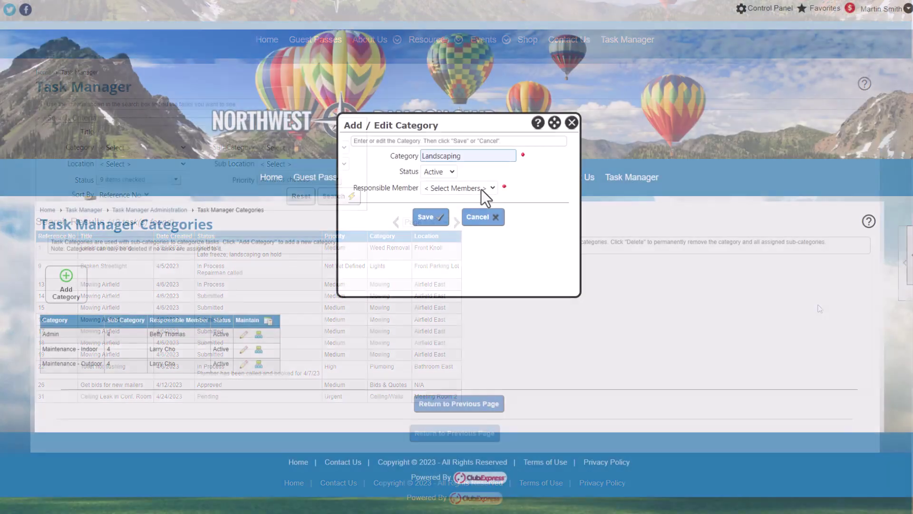
left_click(481, 189)
left_click(455, 231)
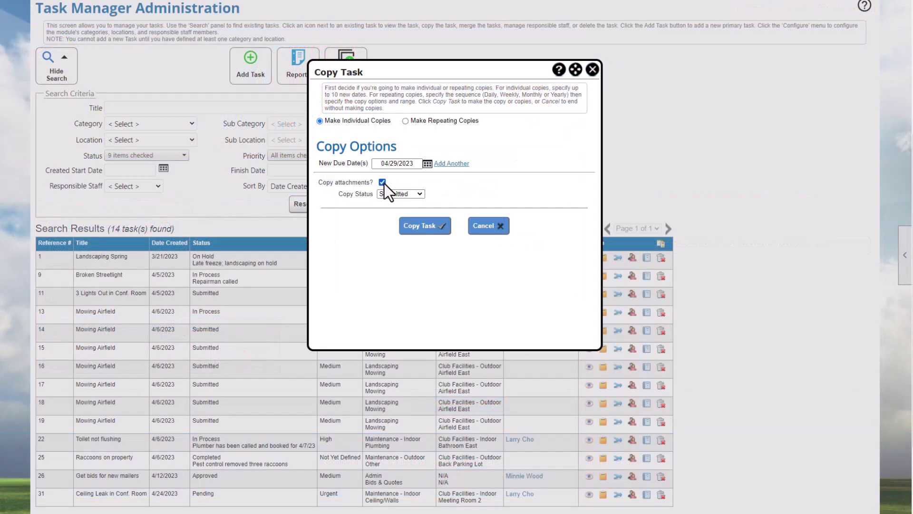
left_click(415, 194)
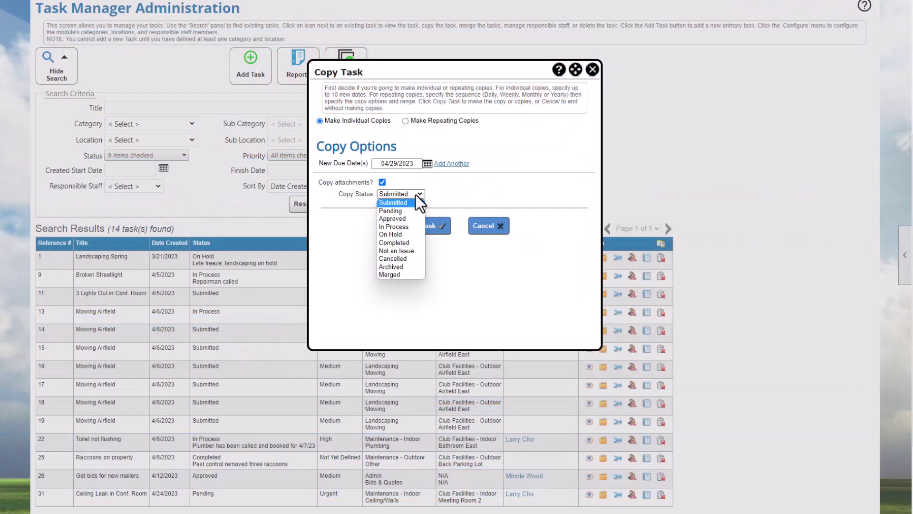
left_click(403, 225)
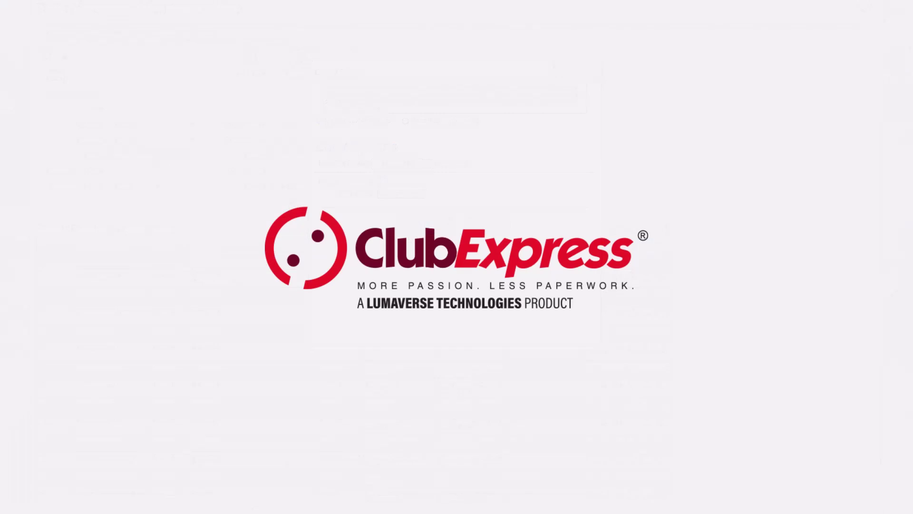